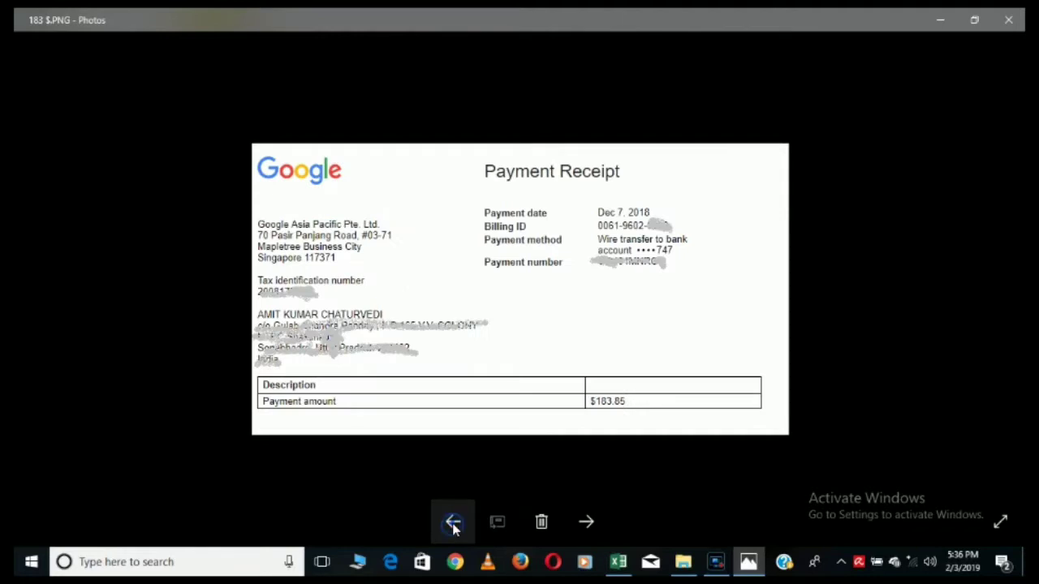
Step: Go through the ICICI payment images from the Google receipt to the bank proof and examine its credit entry
{"action": "scroll", "coordinate": [305, 187], "scroll_direction": "up", "scroll_amount": 2}
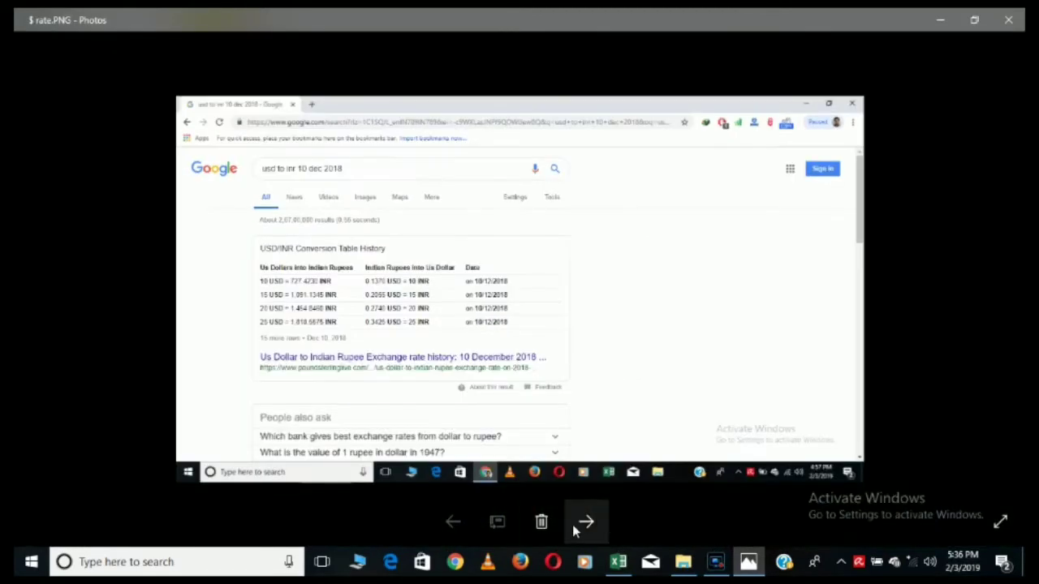
{"action": "left_click", "coordinate": [583, 524]}
{"action": "left_click", "coordinate": [575, 521]}
{"action": "scroll", "coordinate": [508, 165], "scroll_direction": "up", "scroll_amount": 3}
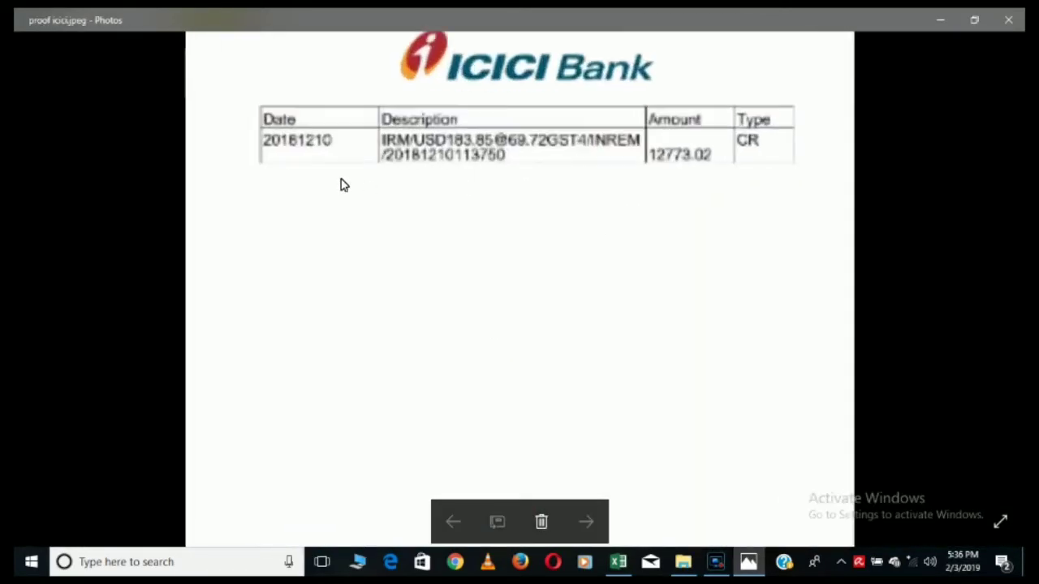
{"action": "left_click", "coordinate": [340, 177]}
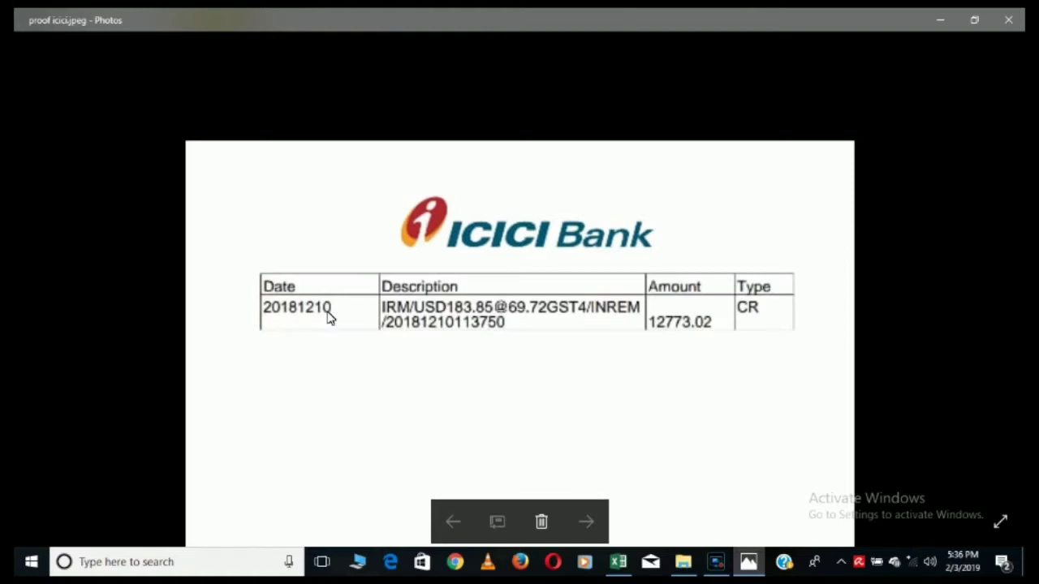
Step: Return to the dollar rate screenshot and examine its USD/INR conversion table for 10 December 2018 up close
{"action": "left_click", "coordinate": [453, 522]}
{"action": "left_click", "coordinate": [453, 522]}
{"action": "scroll", "coordinate": [308, 255], "scroll_direction": "up", "scroll_amount": 2}
{"action": "scroll", "coordinate": [305, 213], "scroll_direction": "down", "scroll_amount": 2}
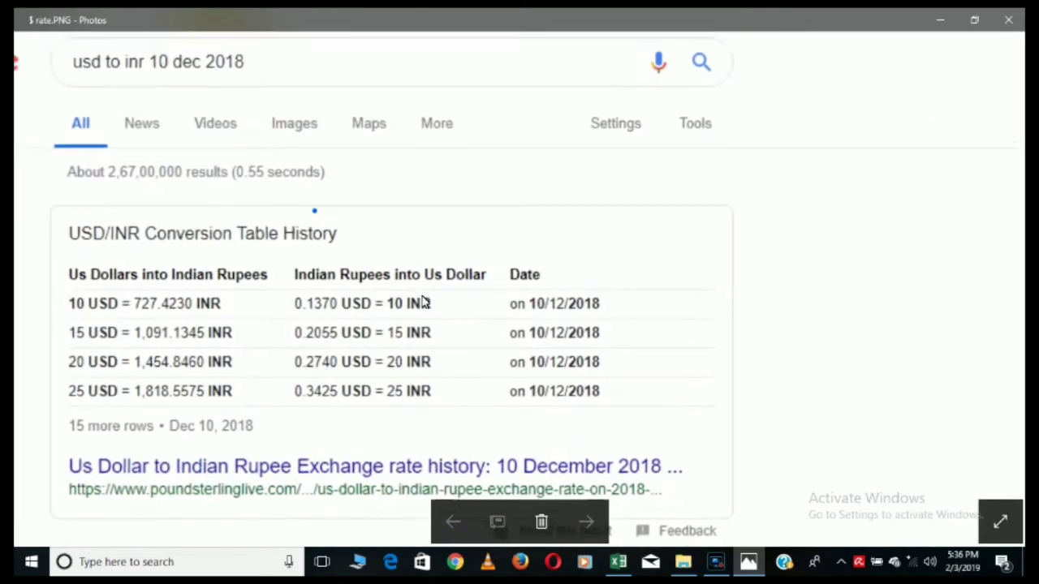
{"action": "scroll", "coordinate": [318, 259], "scroll_direction": "down", "scroll_amount": 1}
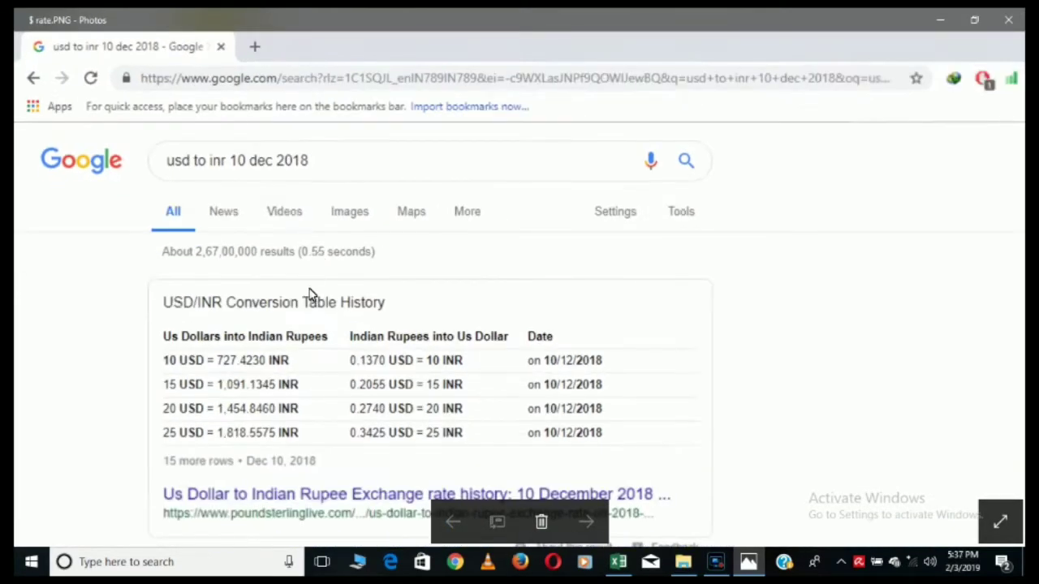
{"action": "left_click_drag", "start_coordinate": [309, 297], "coordinate": [309, 232]}
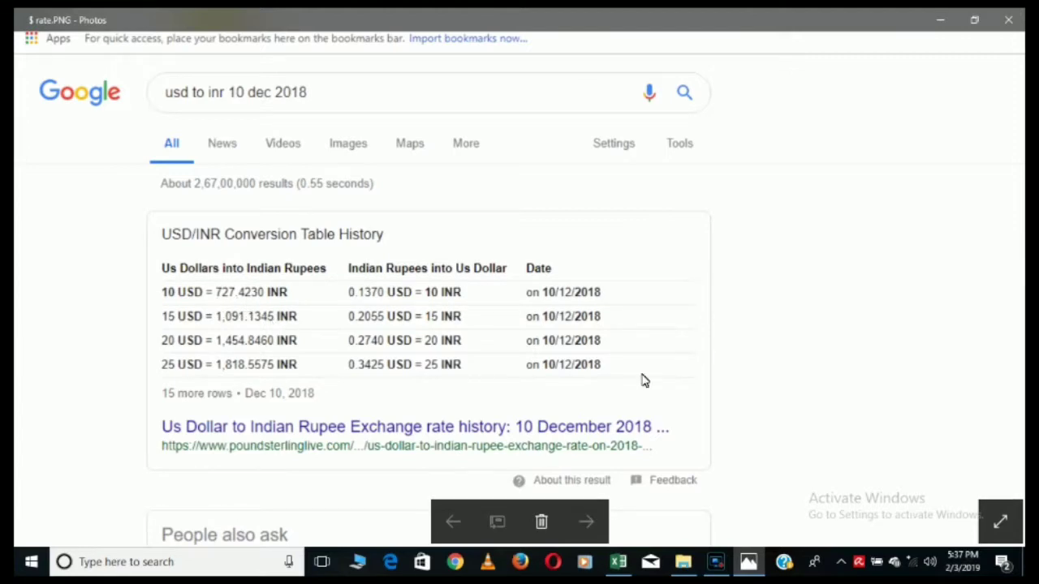
Step: Switch to the Excel workbook and check the ICICI market rate in O8 against the $ rate image
{"action": "left_click", "coordinate": [1015, 24]}
{"action": "left_click", "coordinate": [644, 563]}
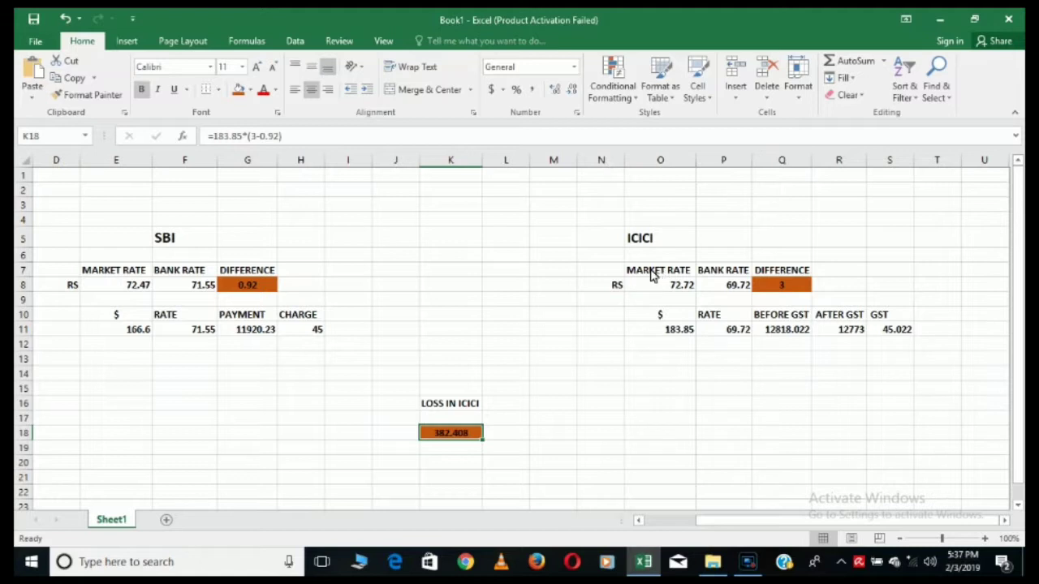
{"action": "left_click", "coordinate": [687, 290]}
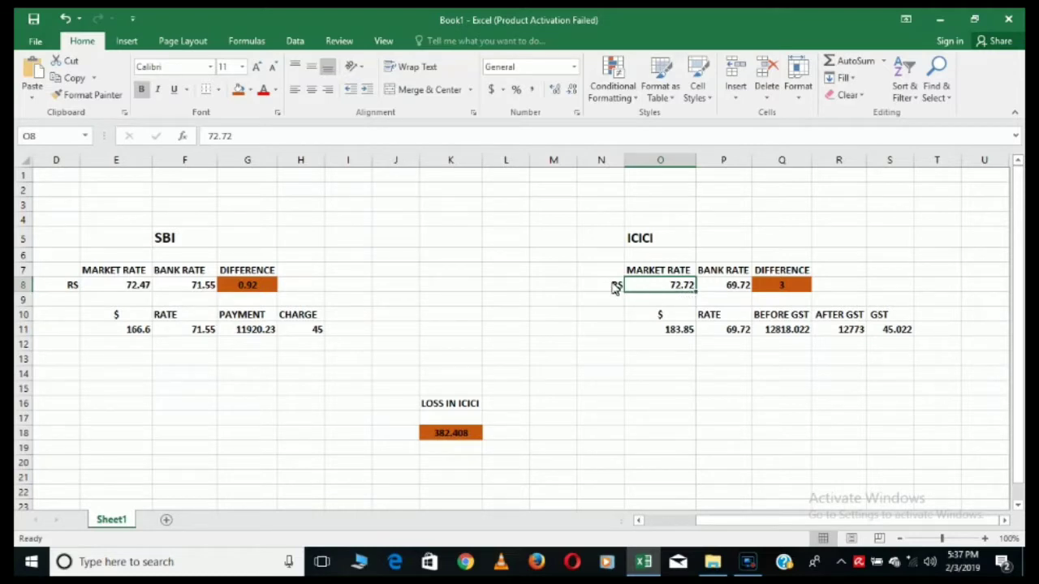
{"action": "left_click", "coordinate": [647, 571]}
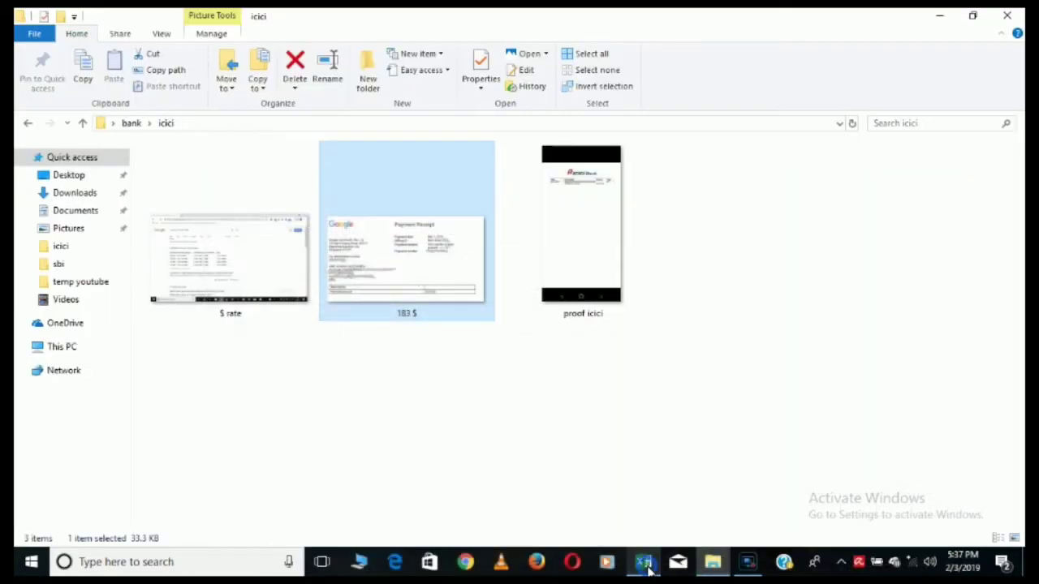
{"action": "double_click", "coordinate": [267, 269]}
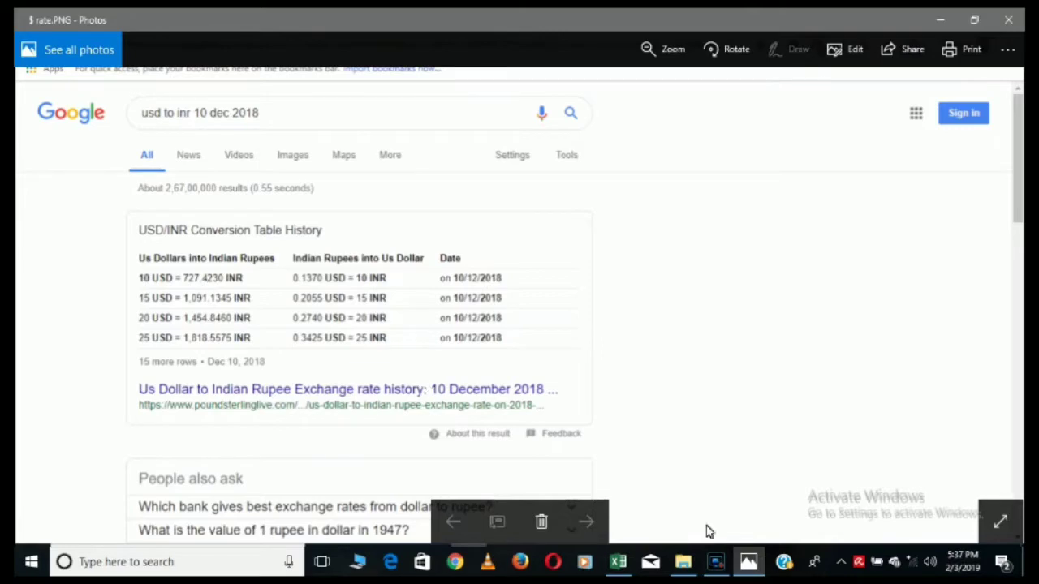
{"action": "left_click", "coordinate": [618, 561]}
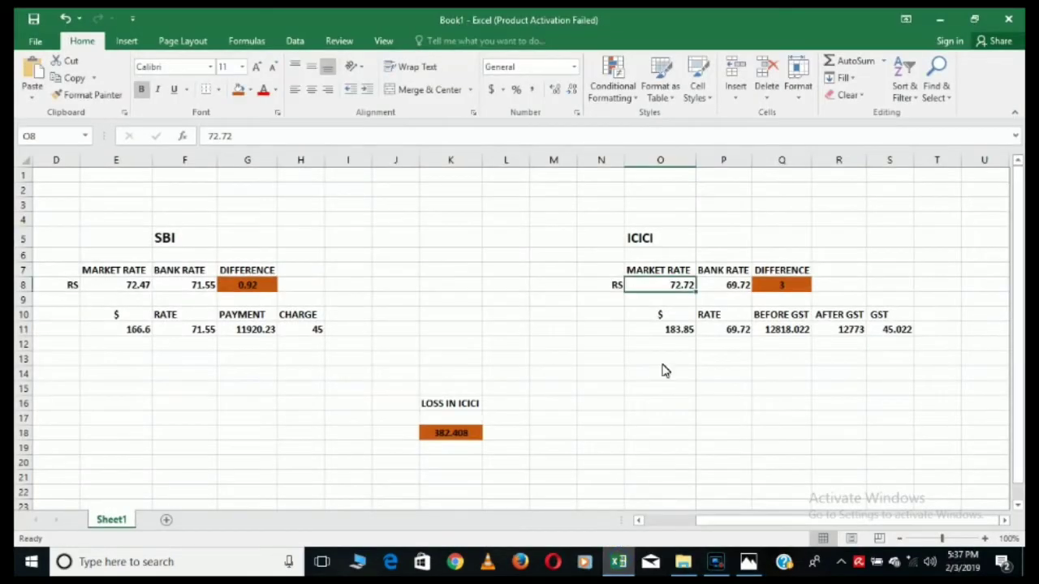
Step: Set the ICICI market rate in cell O8 to 72.74
{"action": "double_click", "coordinate": [690, 287]}
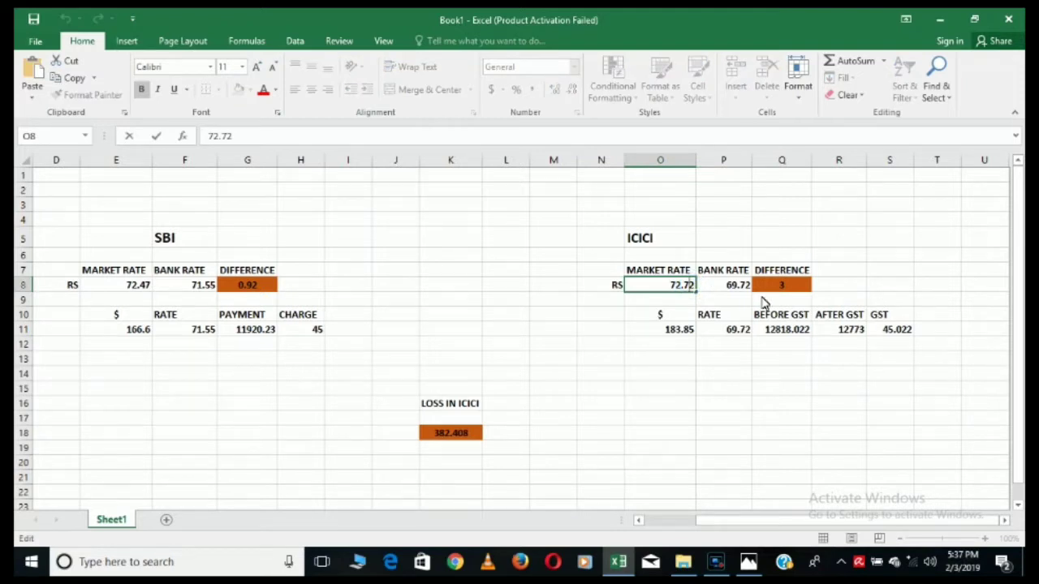
{"action": "key", "text": "BackSpace"}
{"action": "type", "text": "4"}
{"action": "left_click", "coordinate": [783, 393]}
Step: Examine the ICICI bank rate in P8 and the rate difference in Q8
{"action": "left_click", "coordinate": [741, 286]}
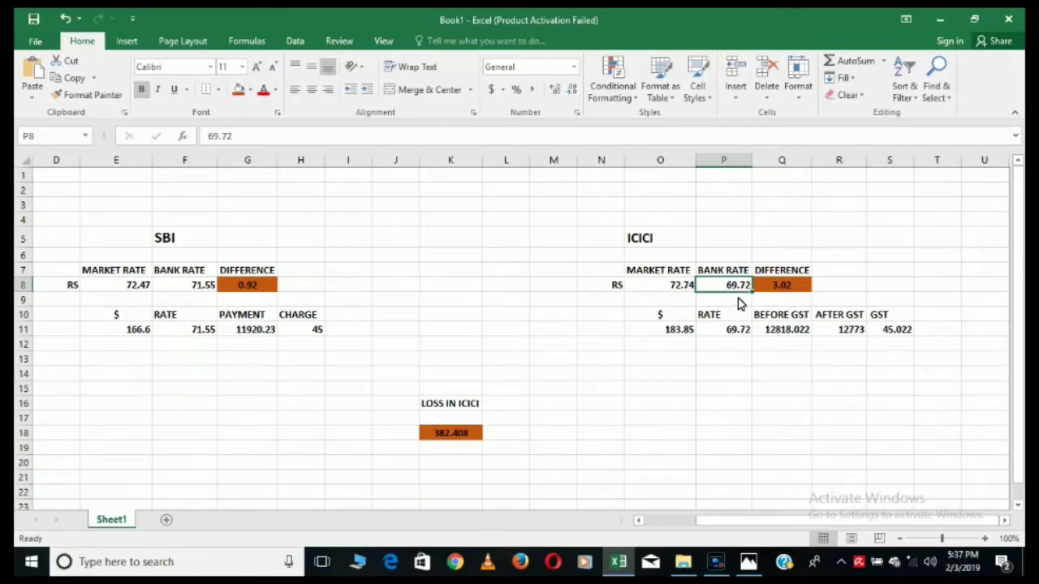
{"action": "left_click", "coordinate": [782, 292]}
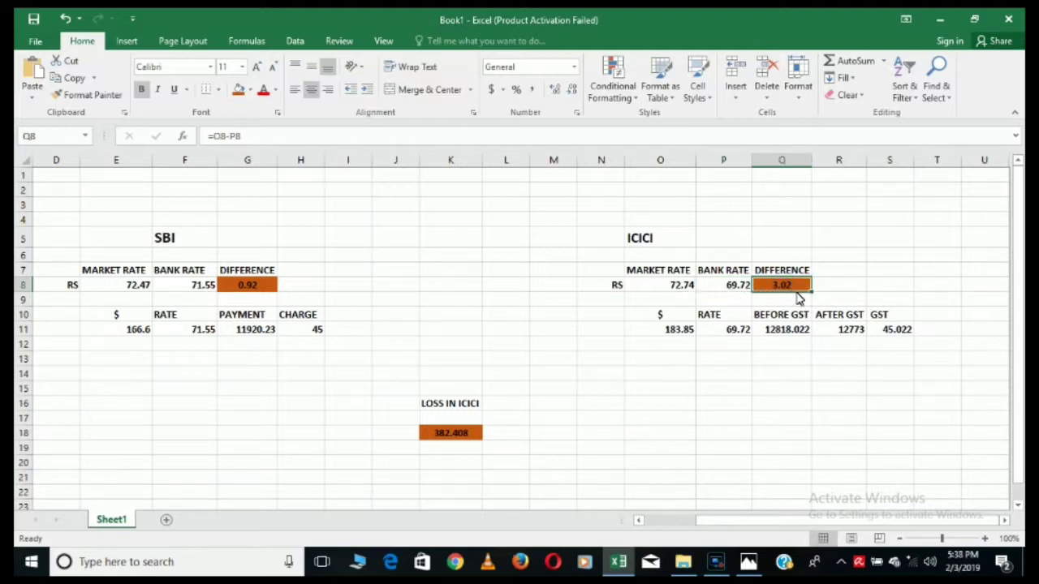
{"action": "left_click", "coordinate": [643, 241]}
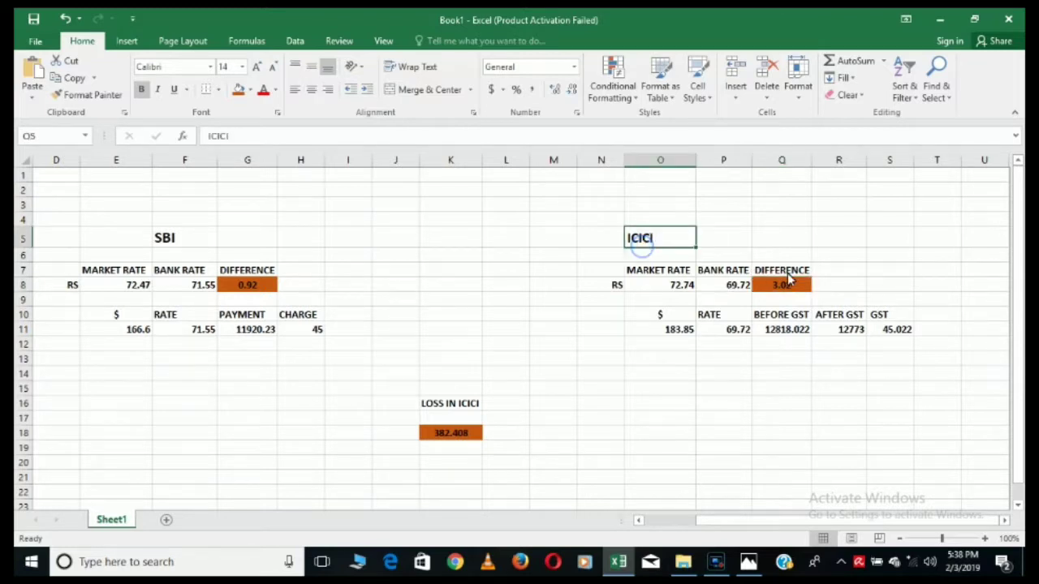
{"action": "left_click", "coordinate": [798, 293]}
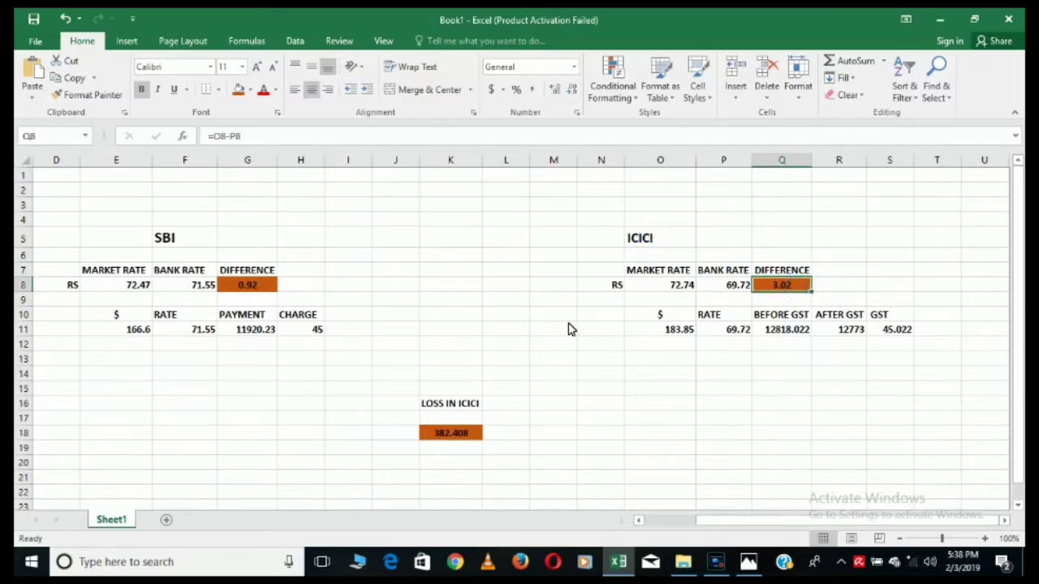
Step: Examine the SBI market rate, bank rate and difference in row 8, and compare the difference with ICICI's
{"action": "left_click", "coordinate": [172, 245]}
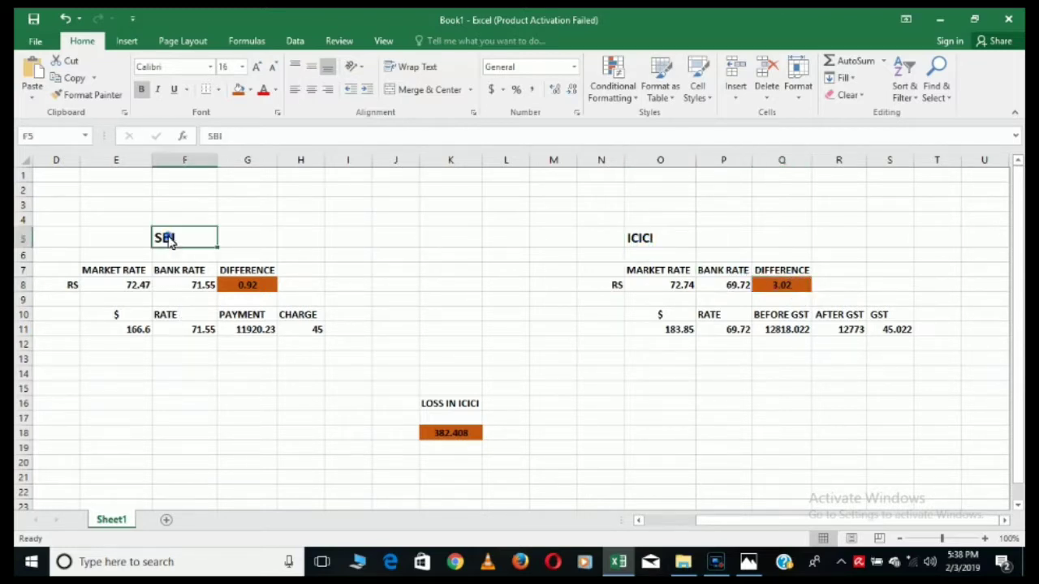
{"action": "left_click", "coordinate": [137, 285]}
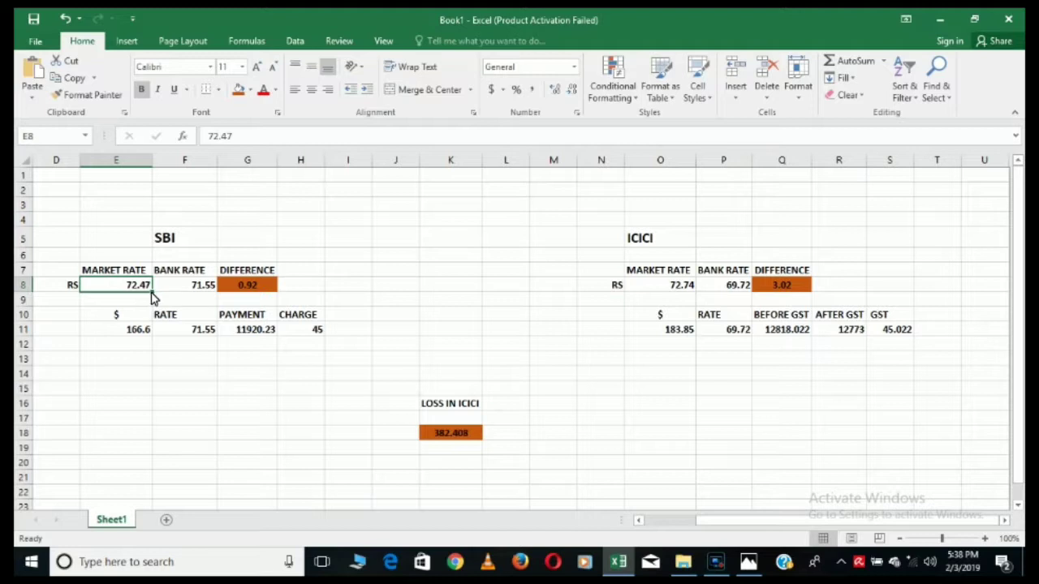
{"action": "left_click", "coordinate": [195, 292]}
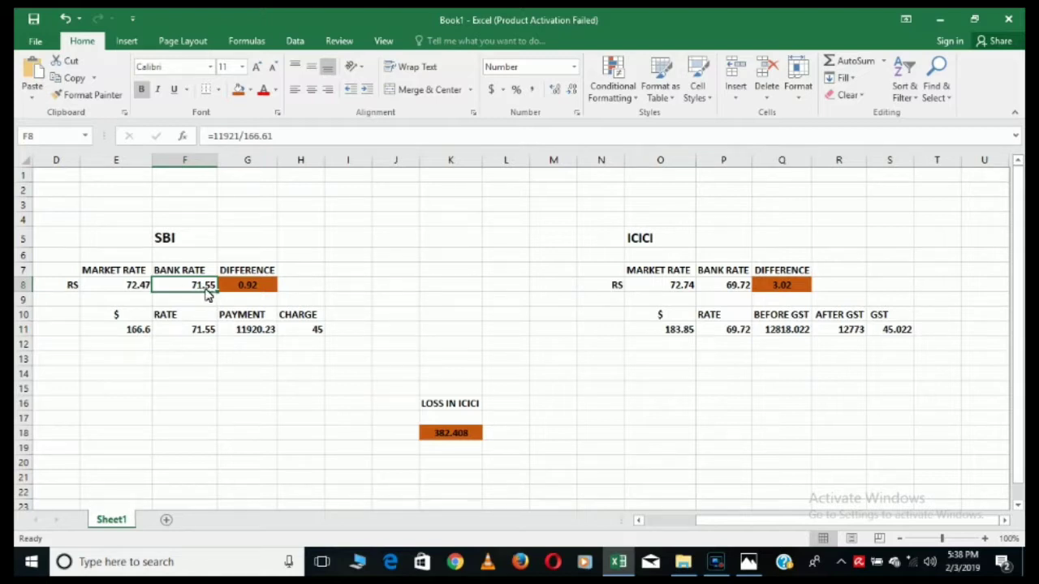
{"action": "left_click", "coordinate": [247, 291]}
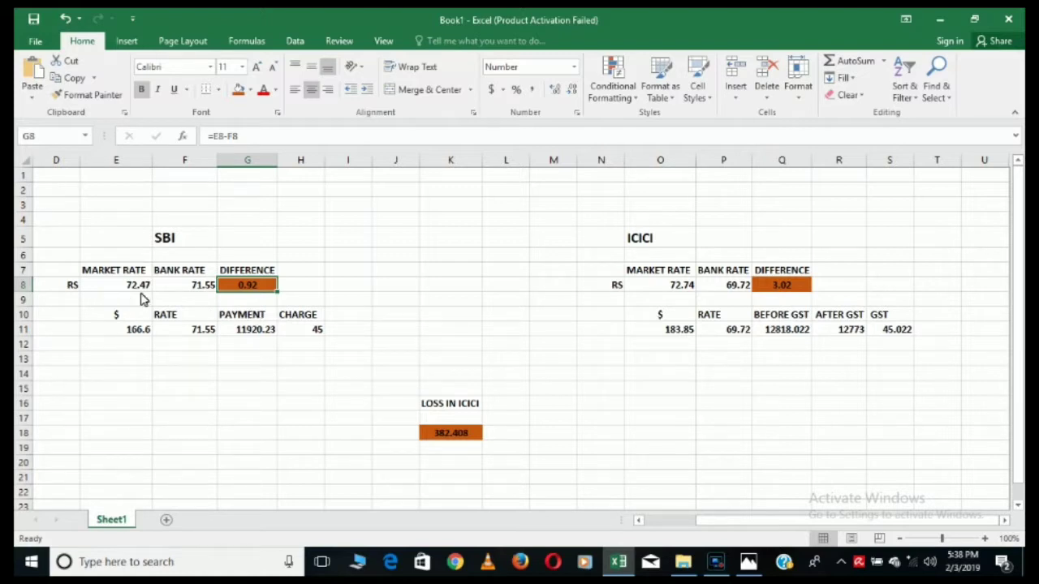
{"action": "left_click", "coordinate": [197, 290]}
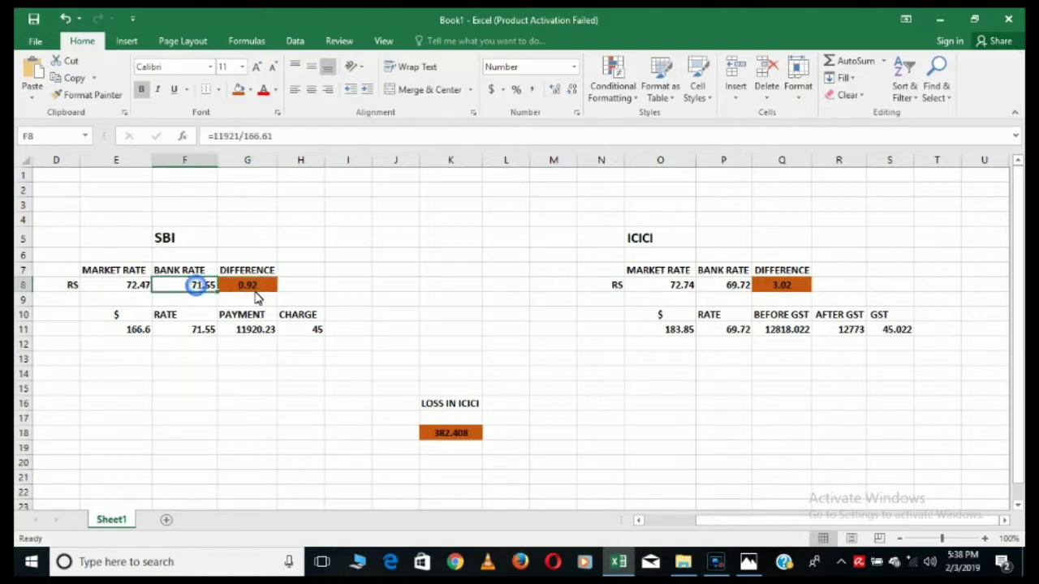
{"action": "left_click", "coordinate": [134, 290]}
{"action": "left_click", "coordinate": [187, 287]}
{"action": "left_click", "coordinate": [255, 289]}
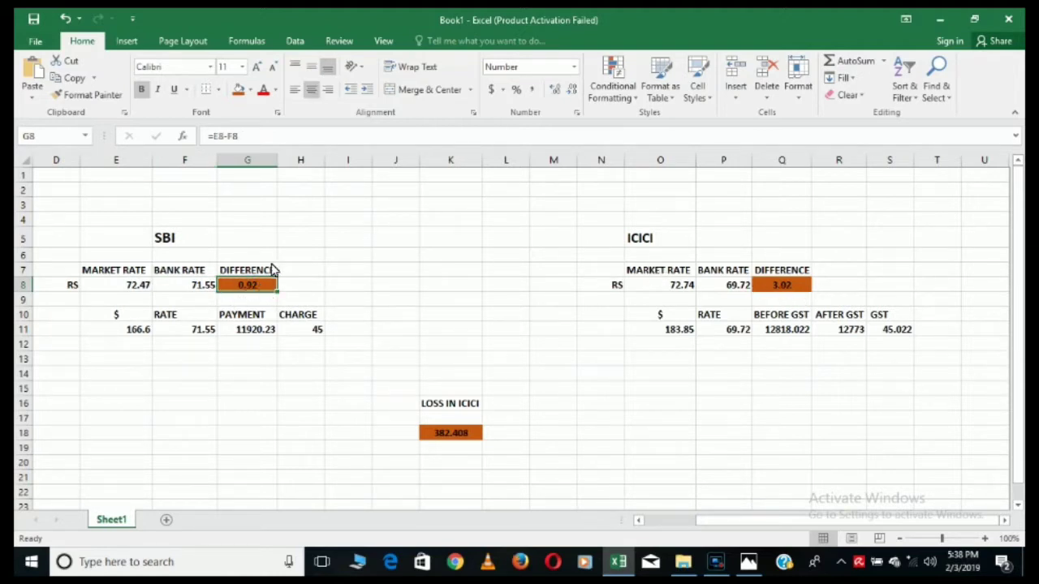
{"action": "left_click", "coordinate": [791, 290]}
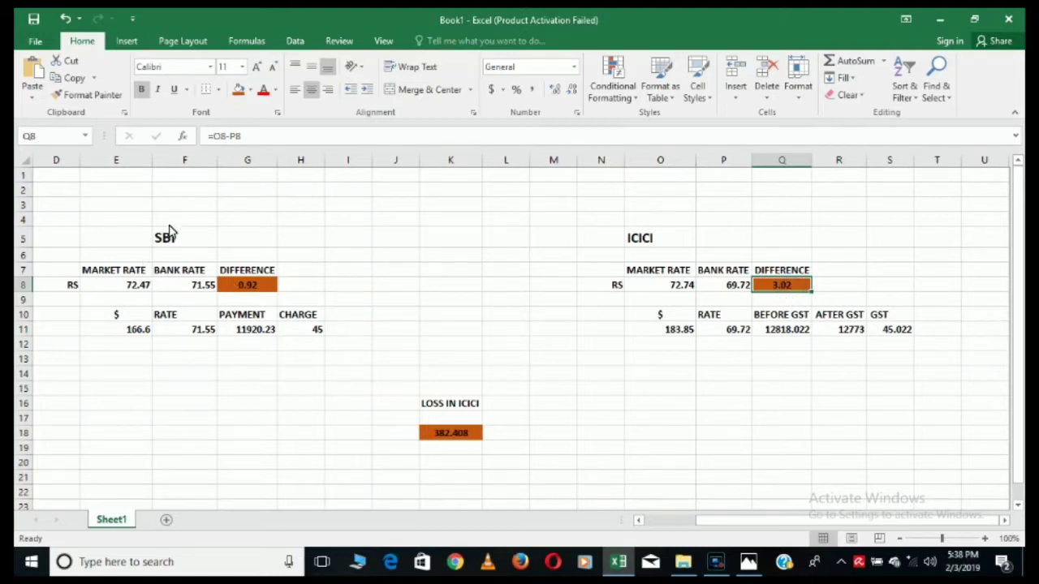
{"action": "left_click", "coordinate": [258, 288]}
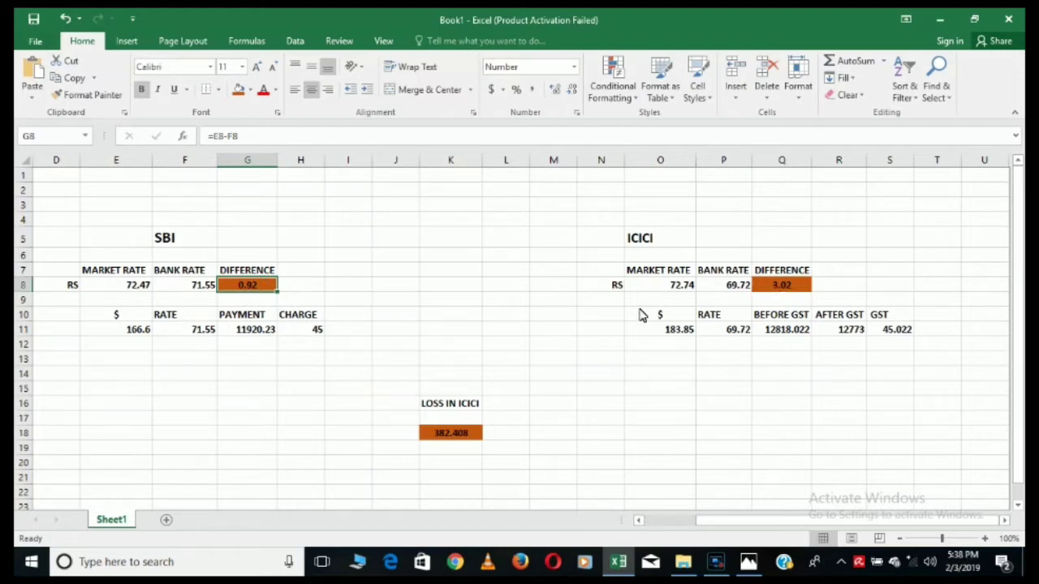
Step: Check the ICICI dollar amount in O11 against the LOSS IN ICICI formula in K18
{"action": "left_click", "coordinate": [686, 271]}
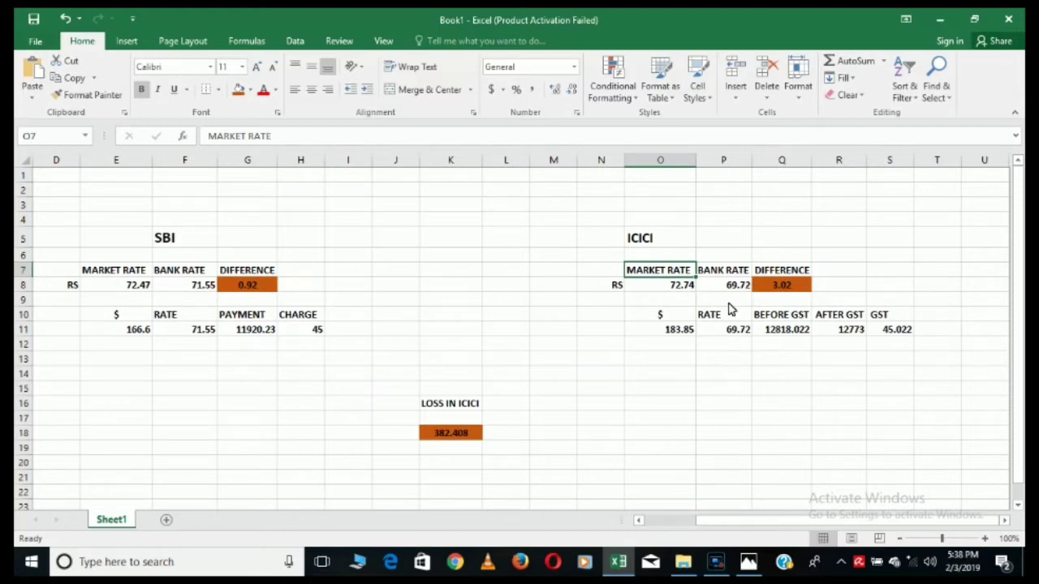
{"action": "left_click", "coordinate": [677, 316]}
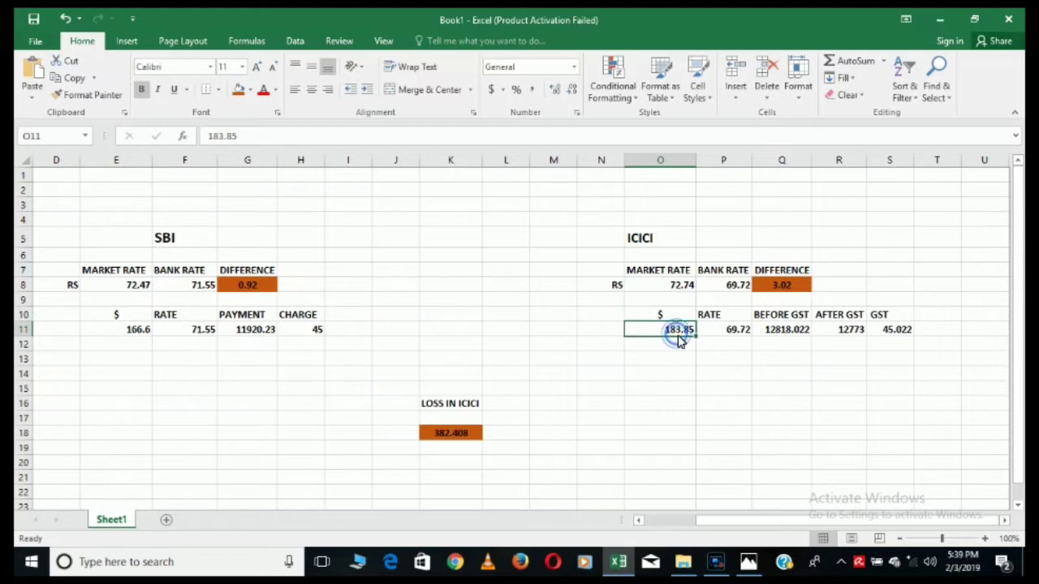
{"action": "left_click", "coordinate": [677, 331]}
{"action": "left_click", "coordinate": [455, 442]}
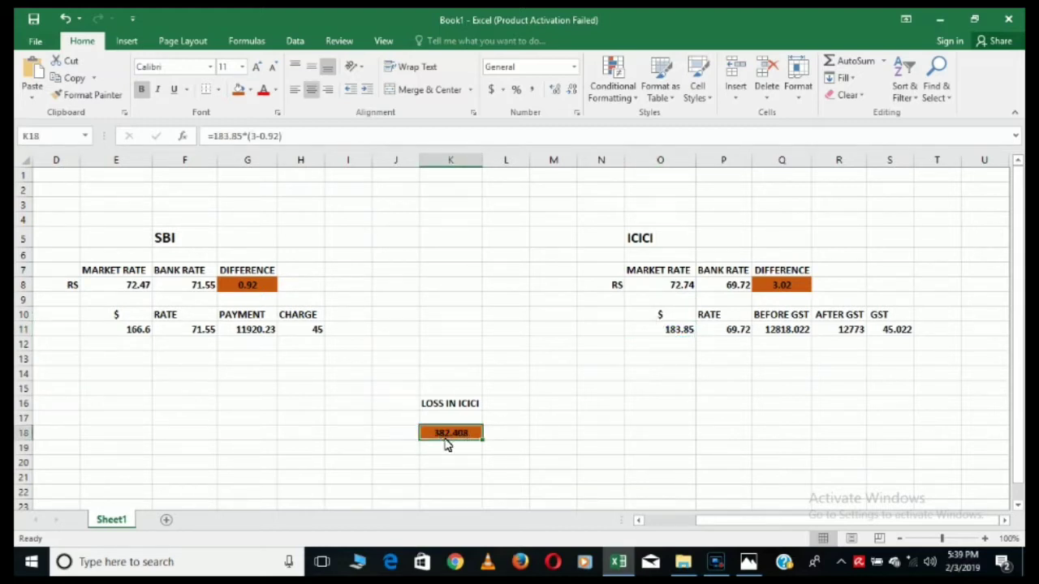
{"action": "left_click", "coordinate": [679, 338]}
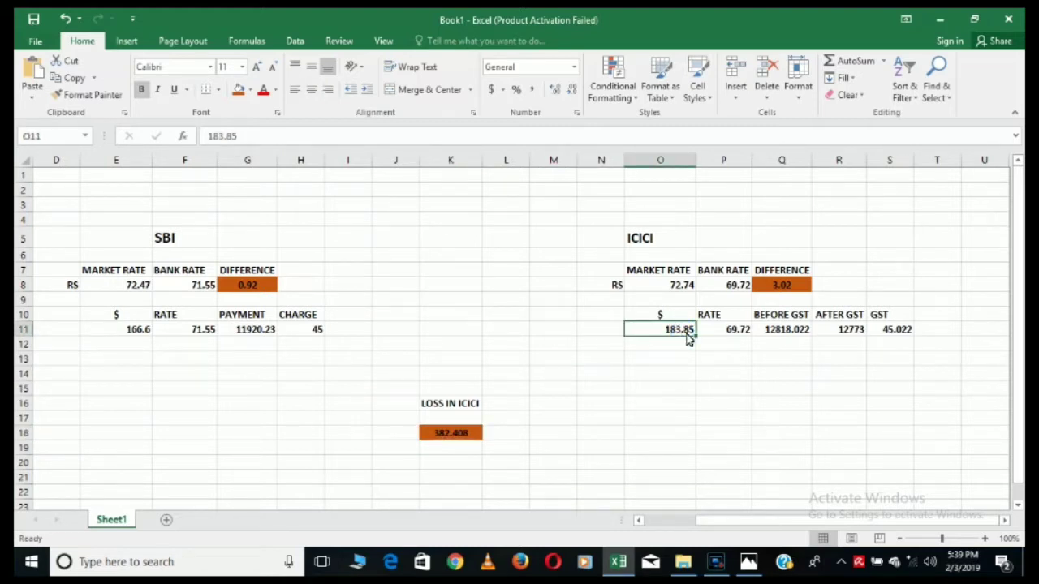
{"action": "left_click", "coordinate": [459, 438]}
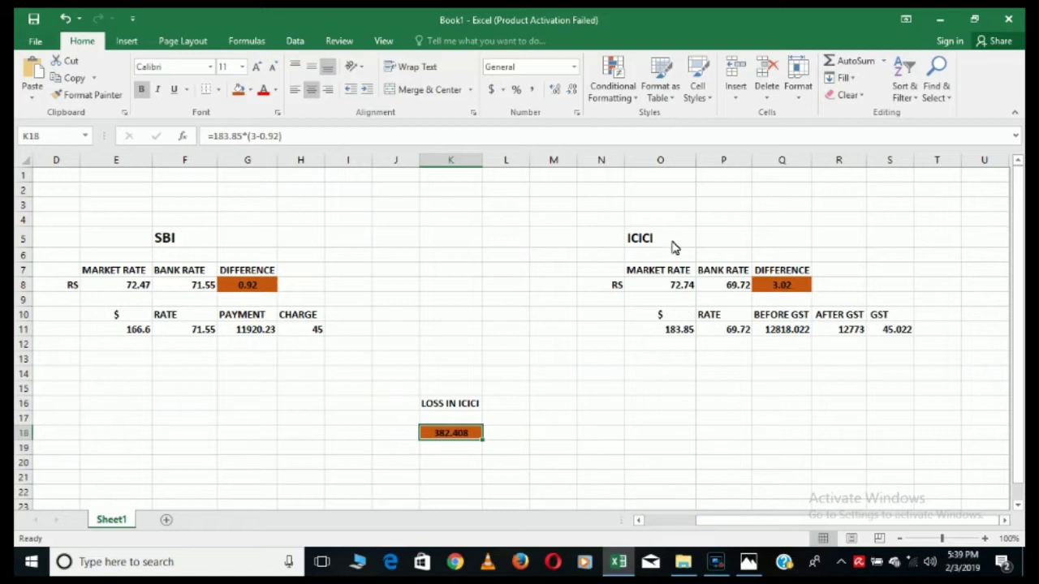
Step: Compare the two banks' blocks by selecting the SBI range D3:I13 and finally the ICICI range M4:T13
{"action": "left_click_drag", "start_coordinate": [569, 226], "coordinate": [944, 379]}
{"action": "left_click", "coordinate": [944, 379]}
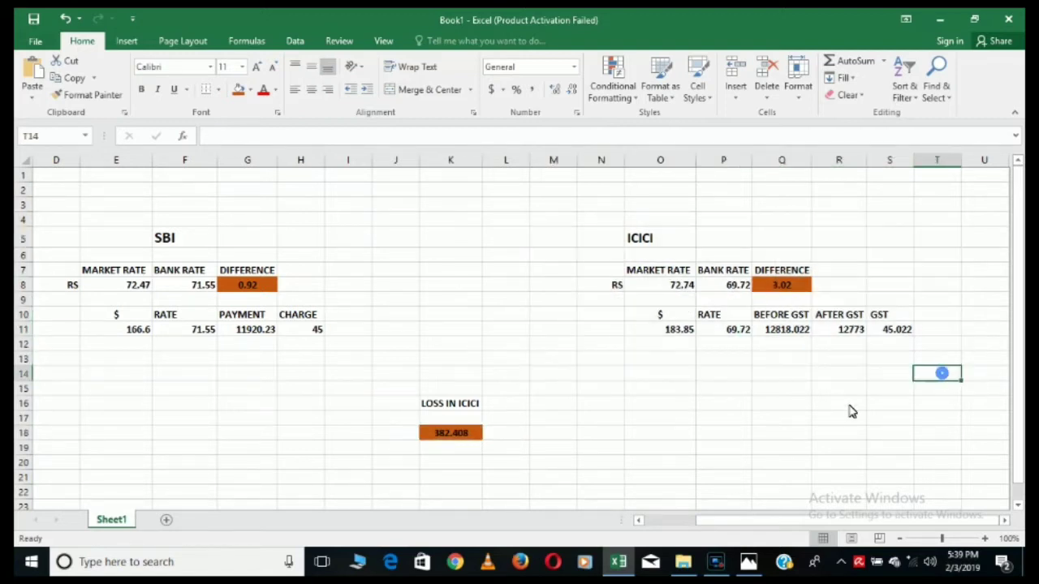
{"action": "left_click", "coordinate": [739, 390]}
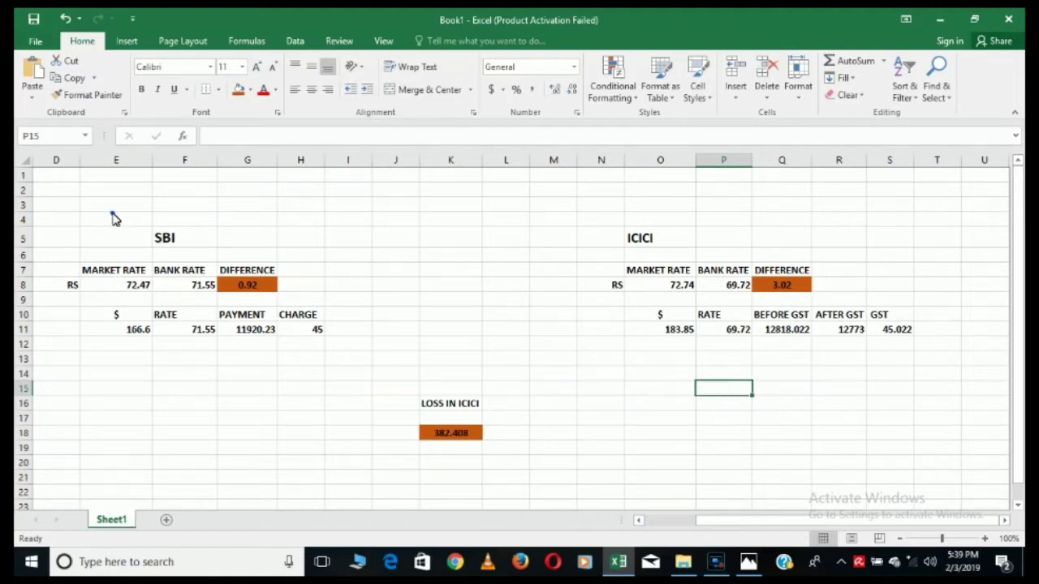
{"action": "left_click_drag", "start_coordinate": [112, 218], "coordinate": [343, 343]}
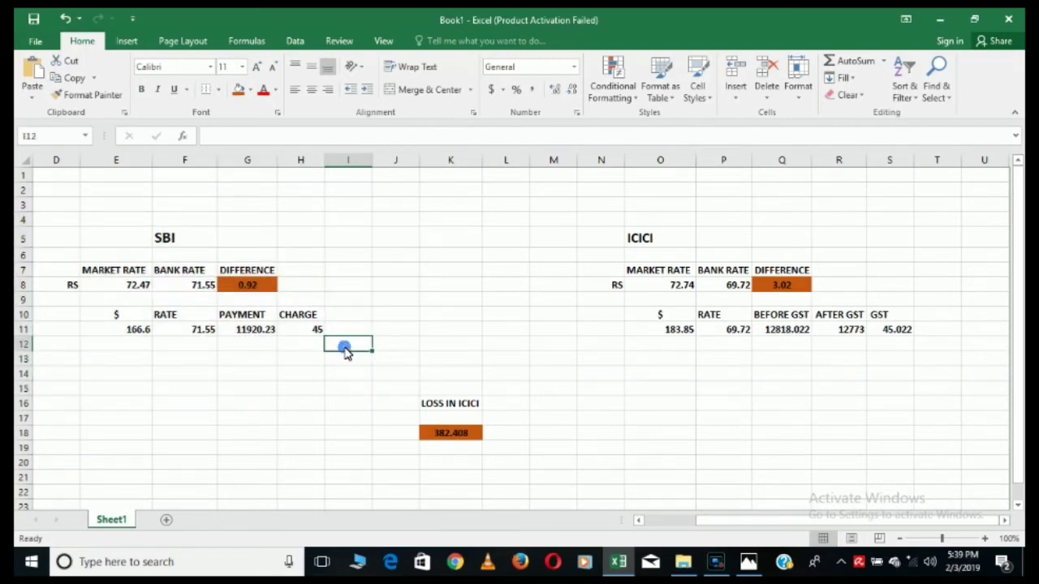
{"action": "left_click", "coordinate": [44, 207]}
{"action": "left_click_drag", "start_coordinate": [49, 207], "coordinate": [361, 371]}
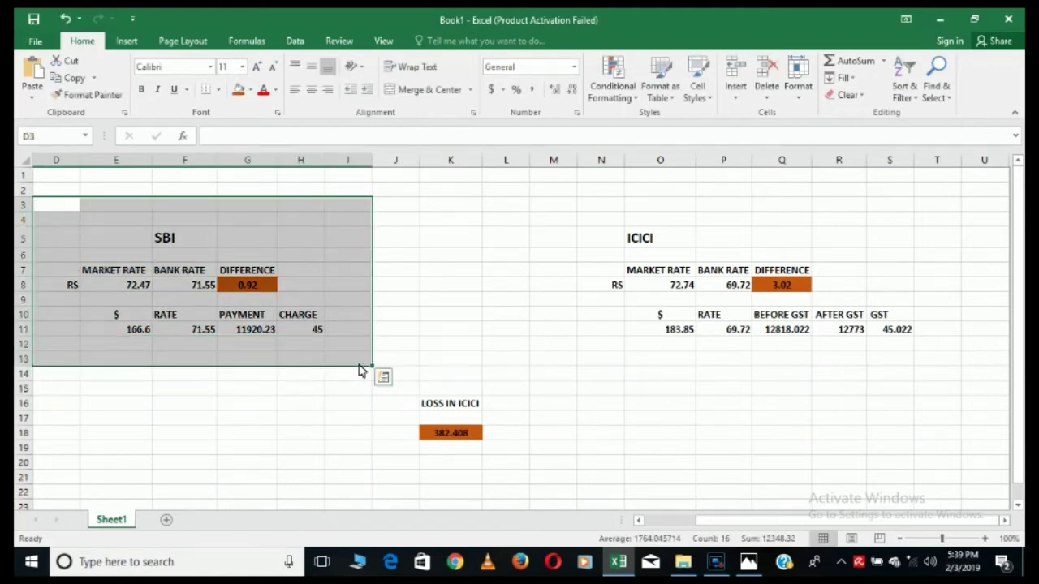
{"action": "left_click", "coordinate": [719, 390]}
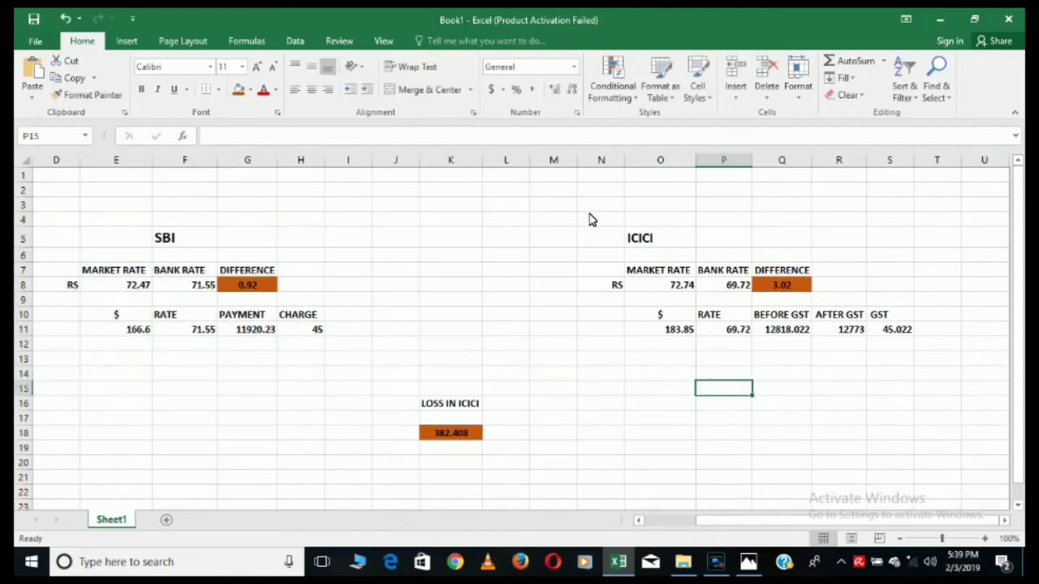
{"action": "left_click_drag", "start_coordinate": [571, 219], "coordinate": [950, 374]}
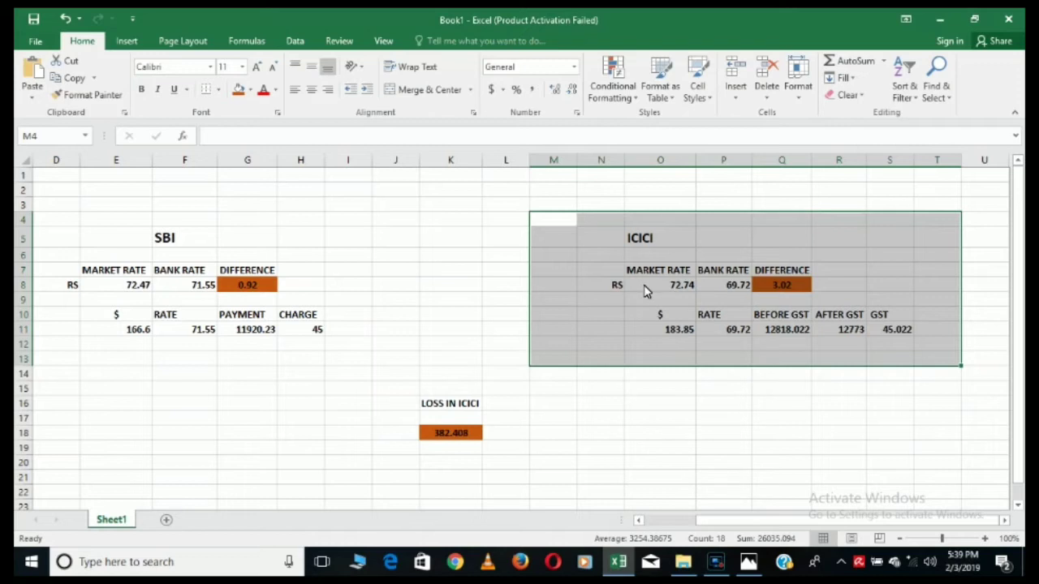
Step: Highlight the SBI rate and payment block, and the ICICI block as N3:T13, to review them against each other
{"action": "left_click", "coordinate": [515, 225]}
{"action": "left_click", "coordinate": [378, 242]}
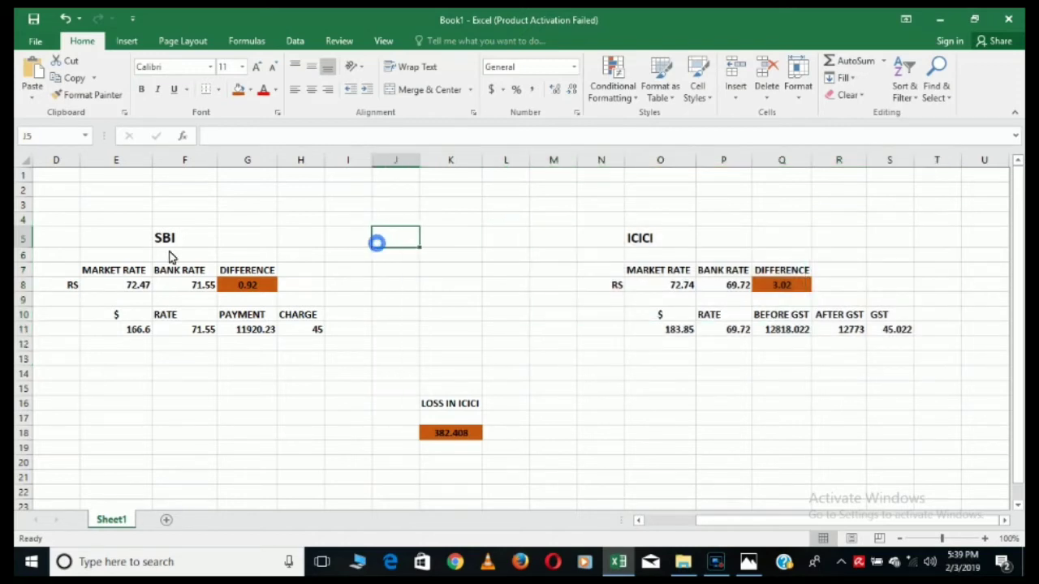
{"action": "left_click_drag", "start_coordinate": [115, 225], "coordinate": [366, 366]}
{"action": "left_click", "coordinate": [584, 205]}
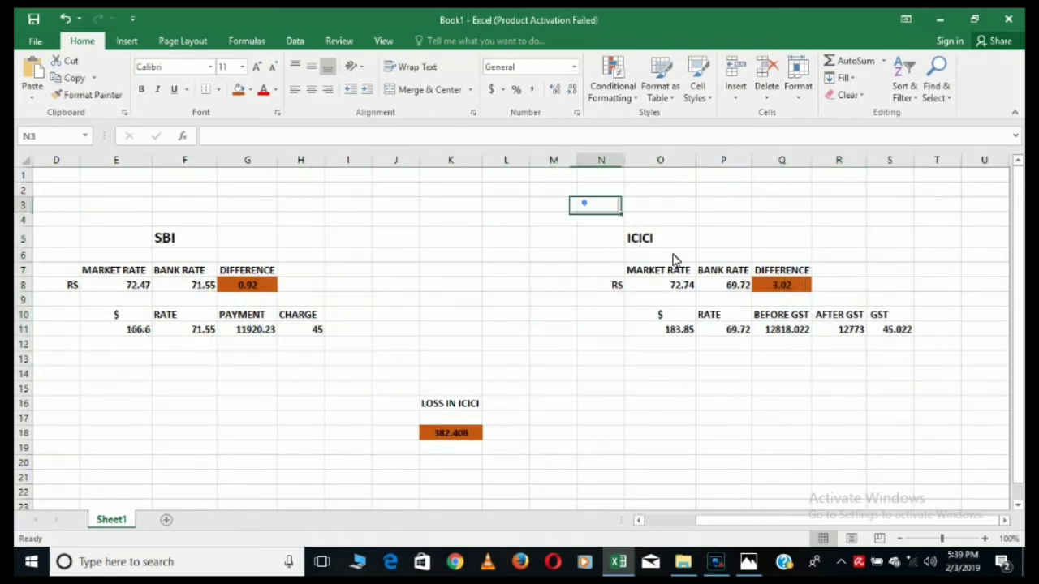
{"action": "left_click_drag", "start_coordinate": [673, 260], "coordinate": [923, 370]}
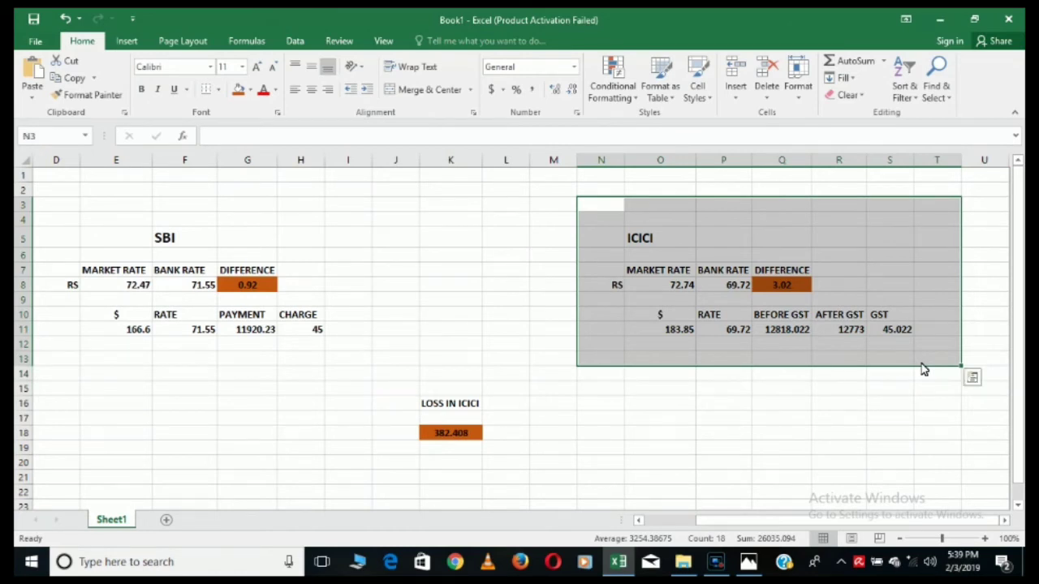
{"action": "left_click", "coordinate": [736, 402]}
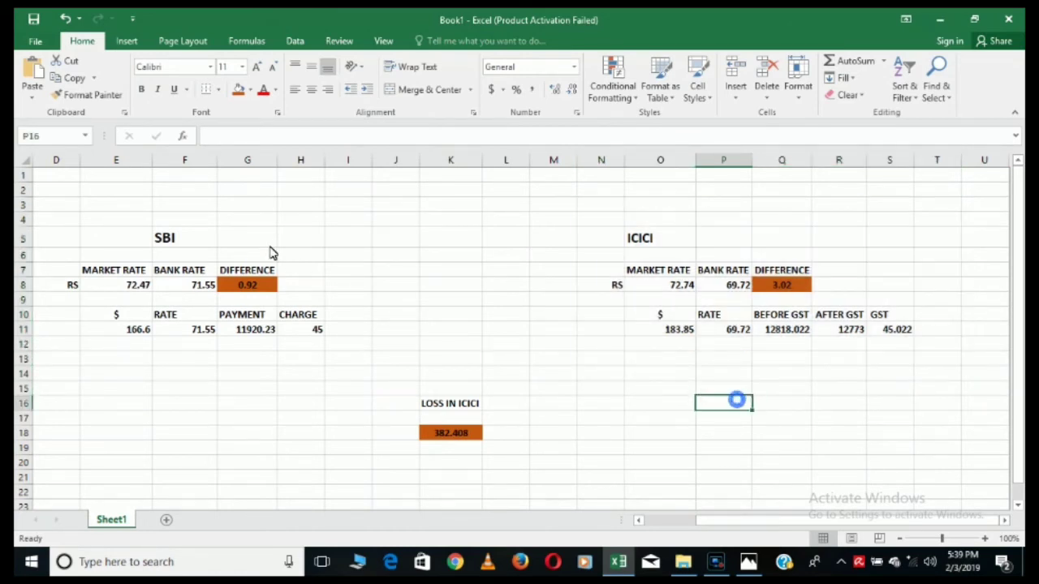
Step: Compare ICICI range M3:T14 with SBI range D4:I15 by highlighting each, ending with both blocks selected together as D3:T14
{"action": "left_click_drag", "start_coordinate": [566, 207], "coordinate": [883, 368]}
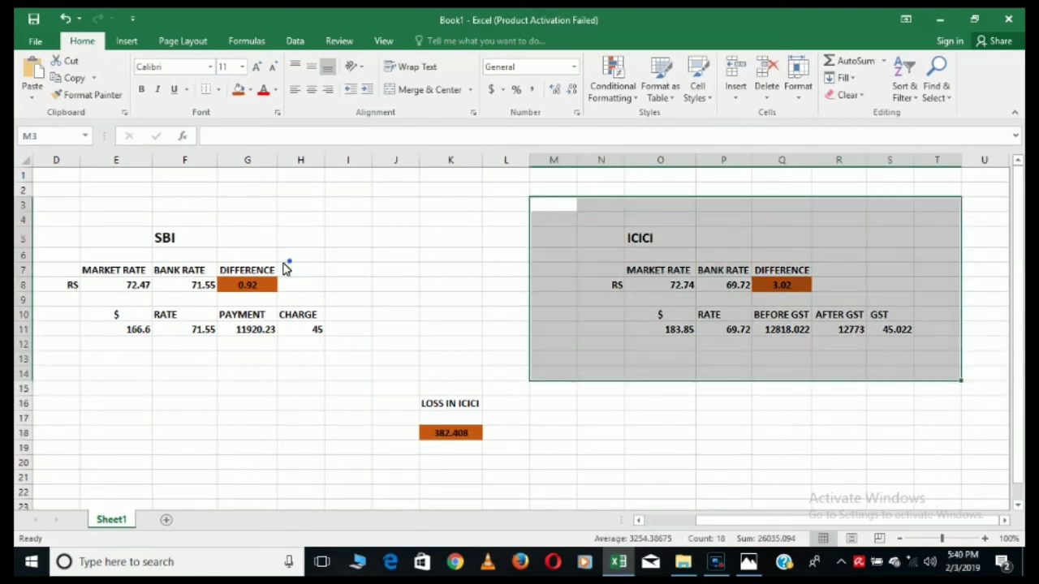
{"action": "left_click_drag", "start_coordinate": [284, 258], "coordinate": [208, 330]}
{"action": "left_click_drag", "start_coordinate": [43, 222], "coordinate": [370, 400]}
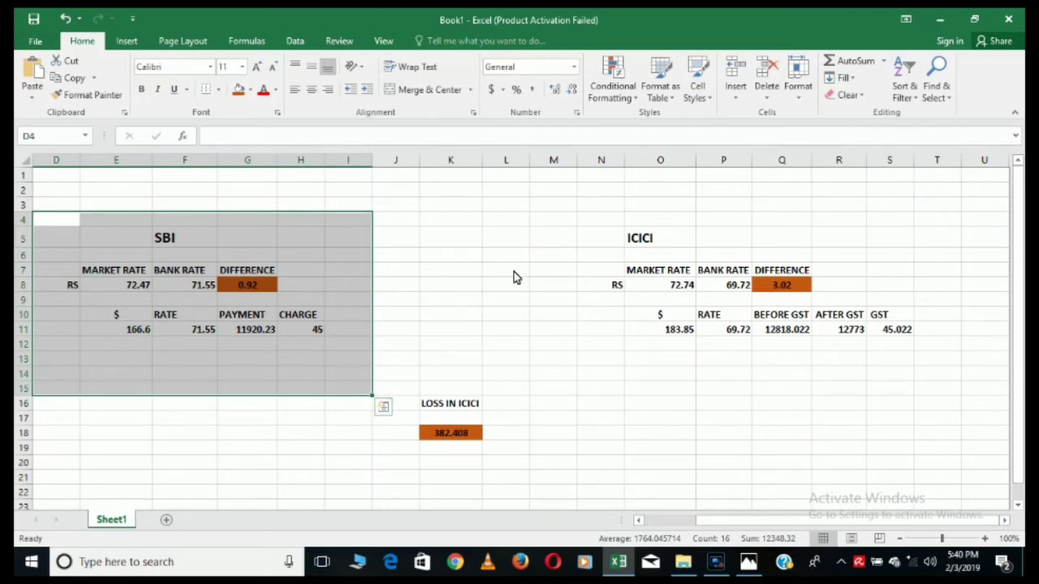
{"action": "left_click_drag", "start_coordinate": [548, 210], "coordinate": [930, 382]}
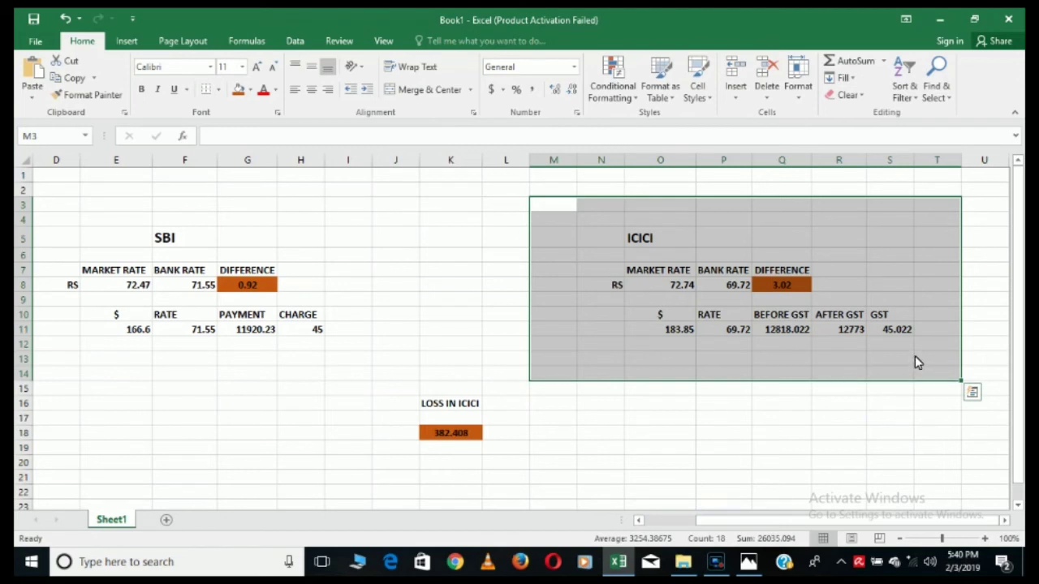
{"action": "left_click", "coordinate": [703, 424]}
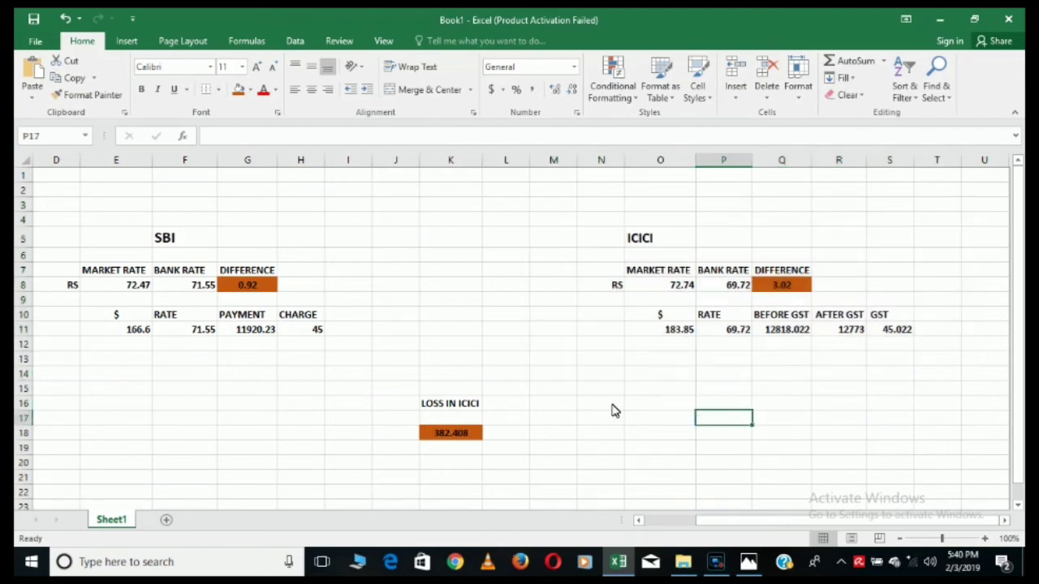
{"action": "left_click_drag", "start_coordinate": [52, 210], "coordinate": [920, 373]}
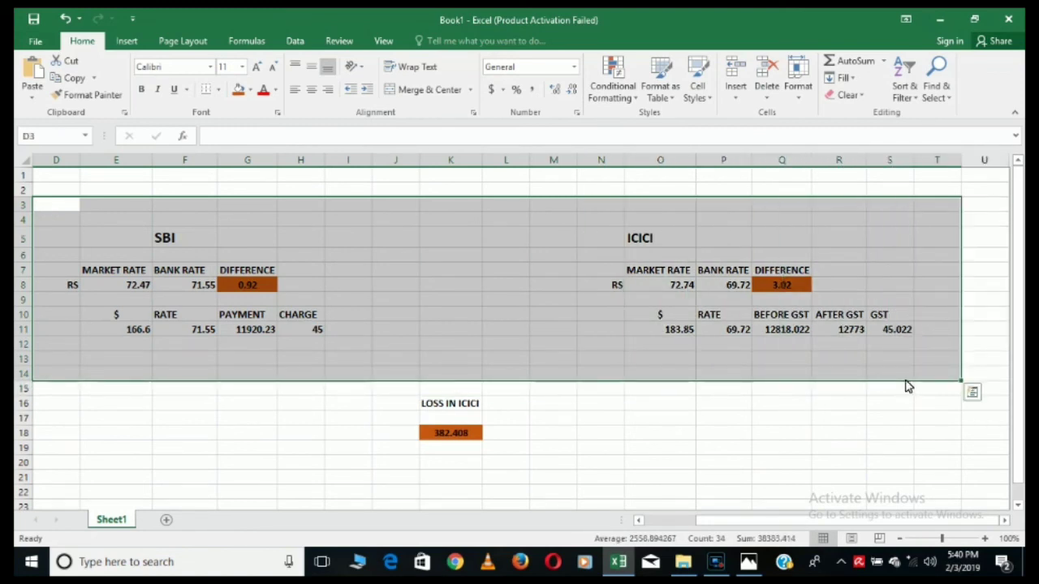